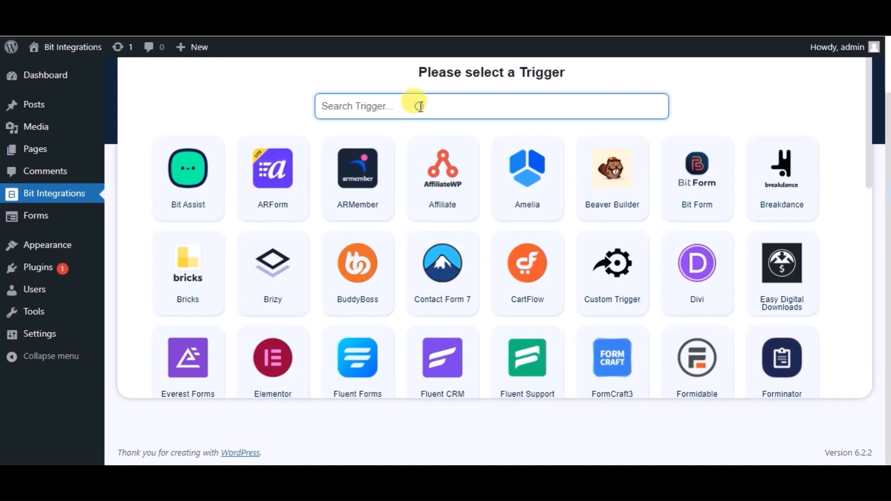
Step: Set Happy Forms as the trigger, watching Sample Form, and move on to actions
click(420, 106)
text(ha)
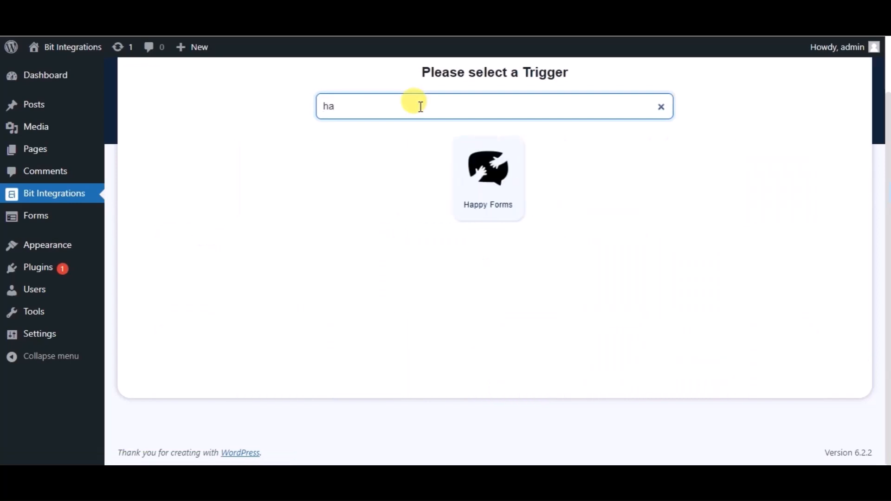
click(480, 154)
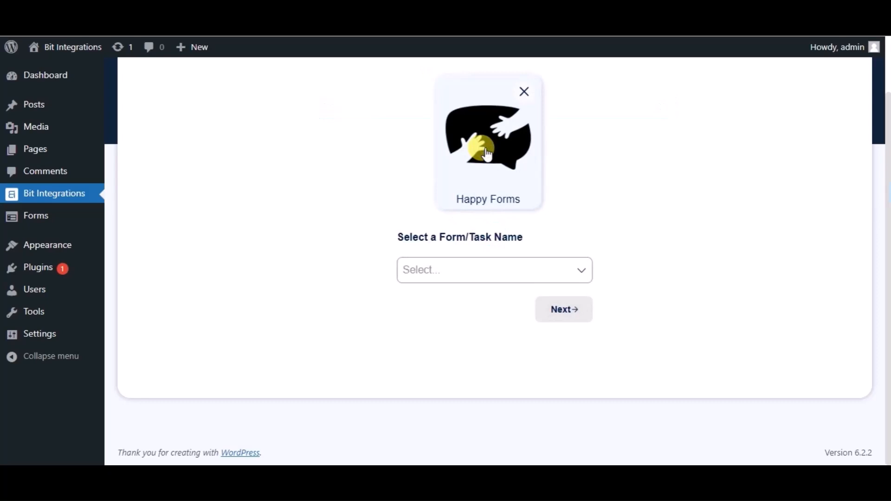
click(420, 277)
click(434, 302)
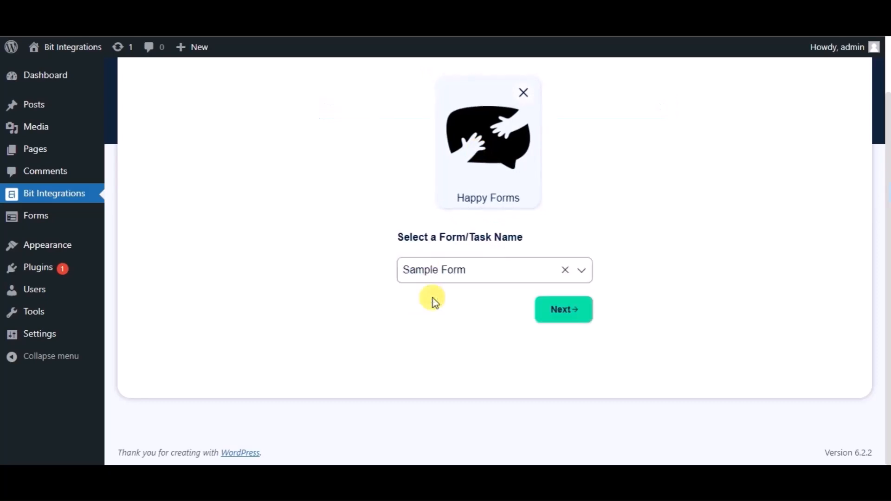
click(547, 311)
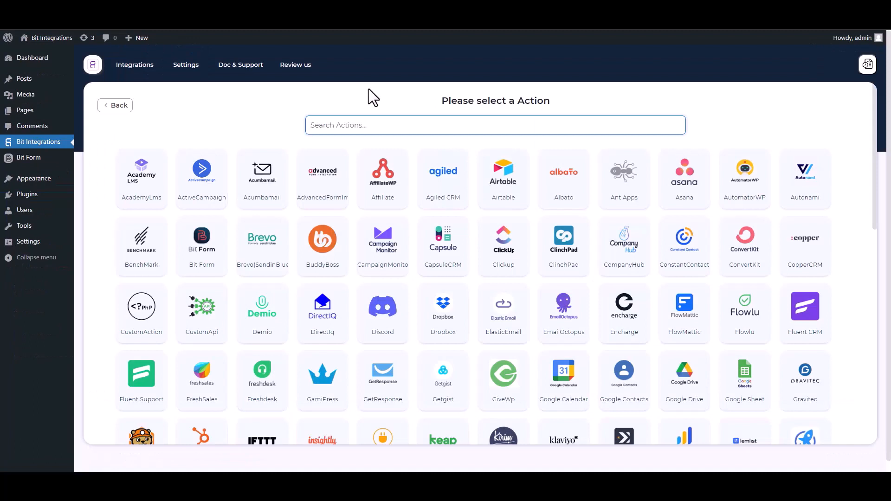
Step: Choose SyncSpider as the action and start a new SyncSpider task
text(SY)
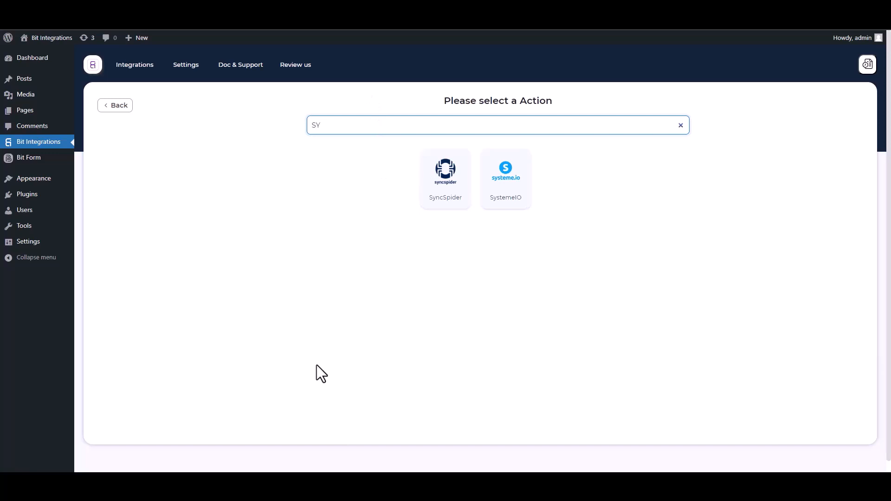
click(452, 195)
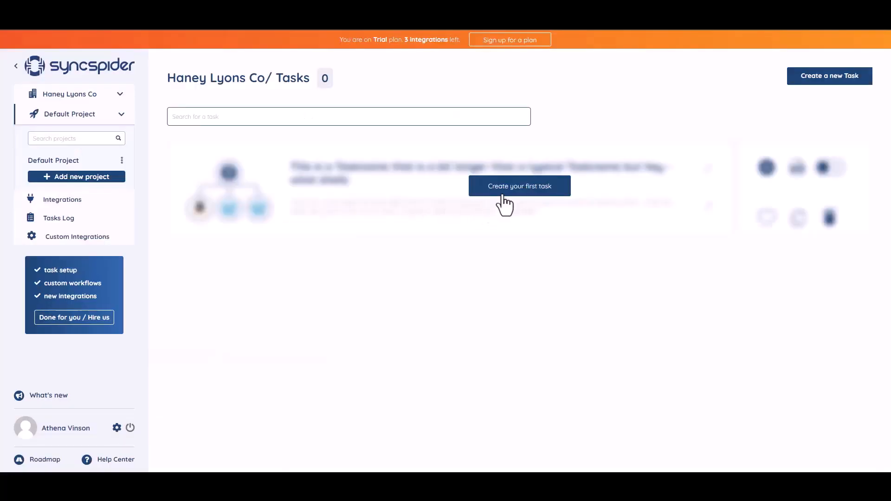
click(513, 190)
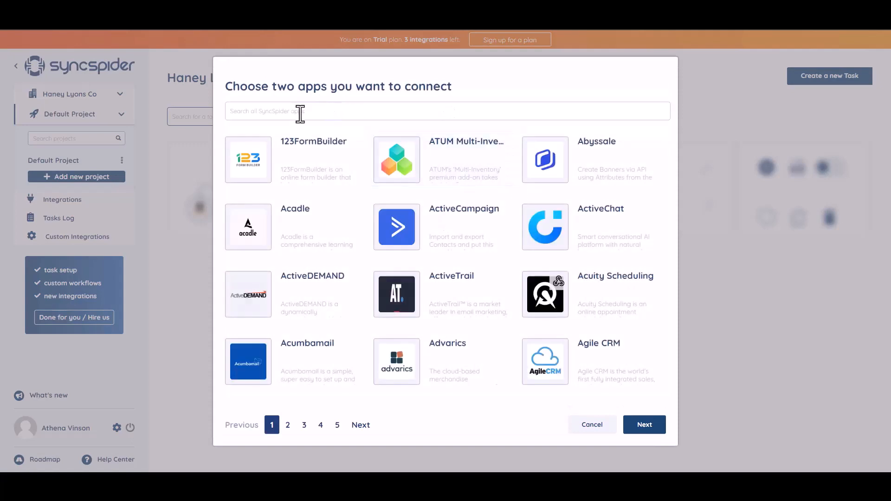
Step: Pick WebHooks and MailerLite as the two SyncSpider apps to connect
text(WEB)
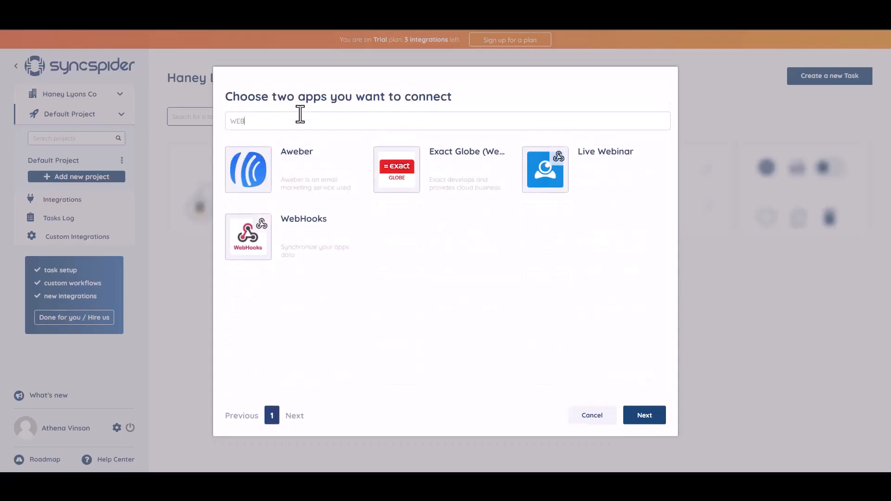
click(306, 236)
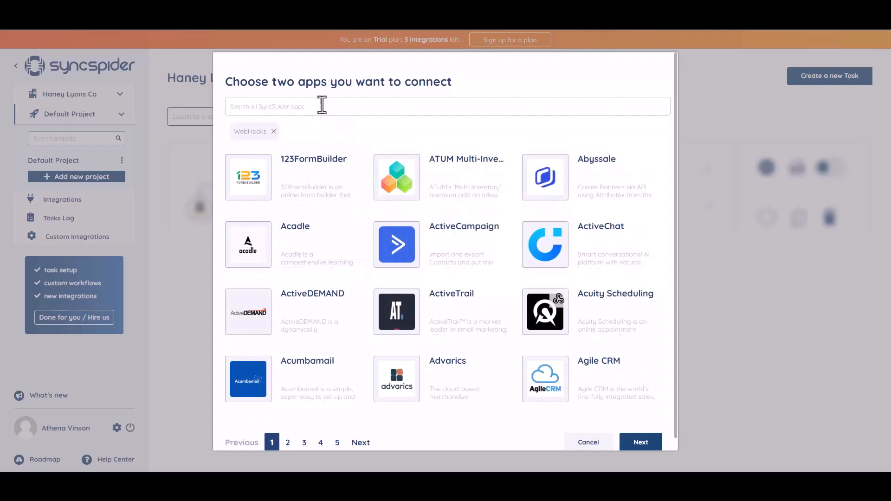
click(322, 105)
text(slack)
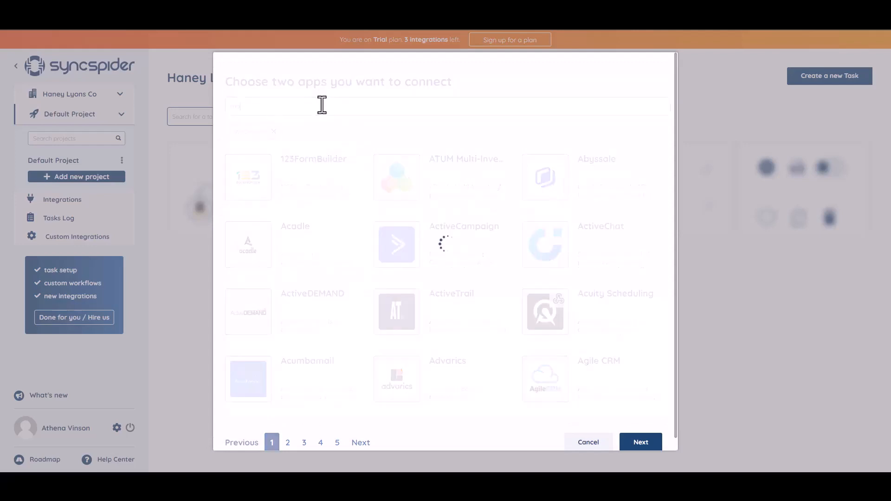
click(431, 195)
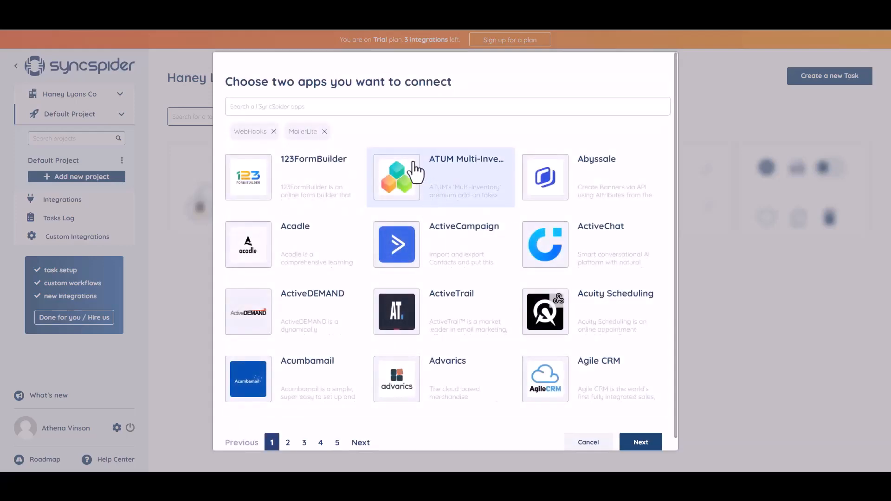
click(633, 443)
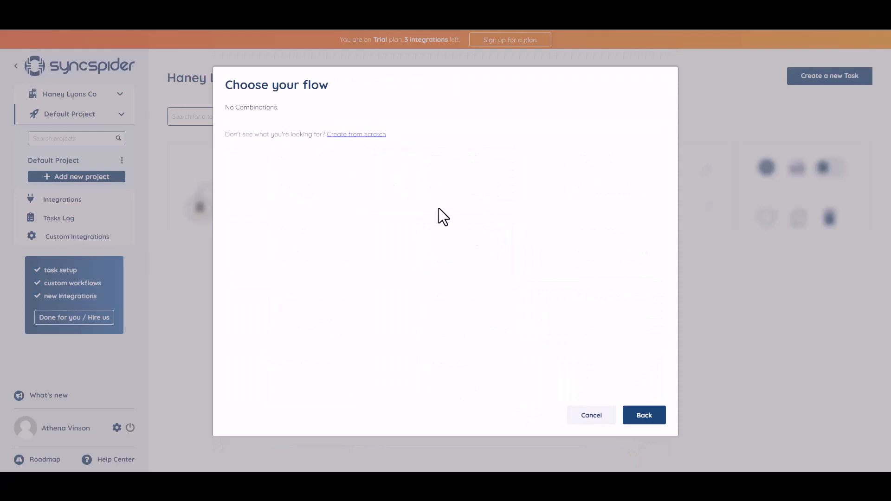
Step: Create a WebHooks source named 'Bit Integrations' from scratch and copy its webhook URL
click(350, 136)
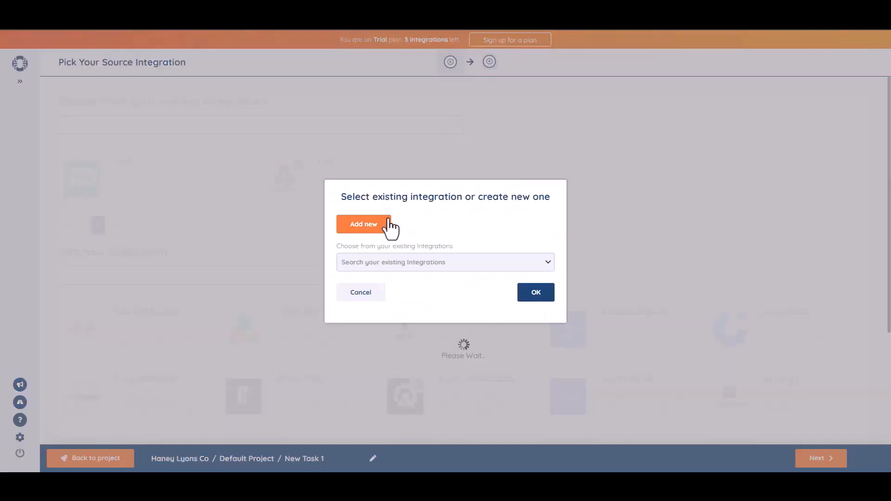
click(387, 222)
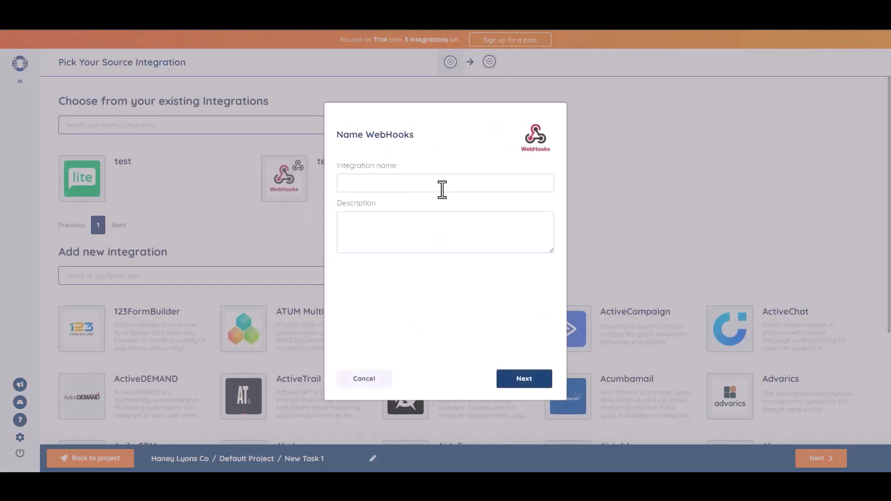
click(442, 190)
text(Bit Integrations)
click(520, 374)
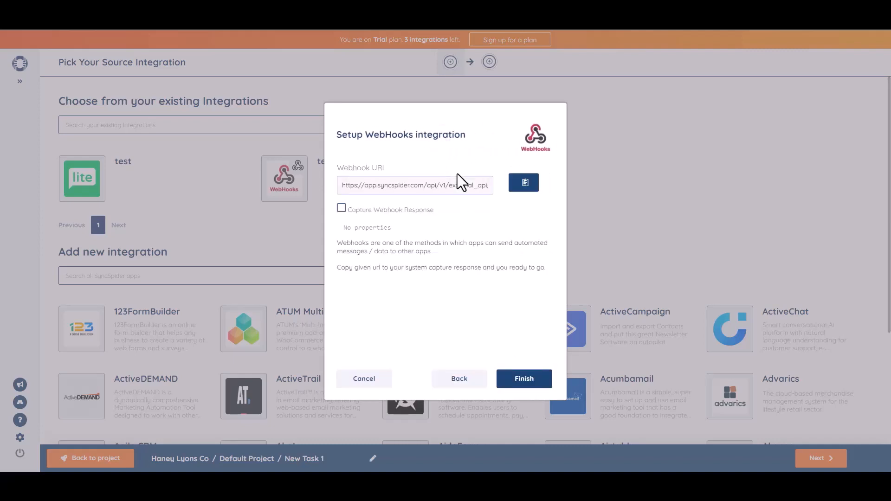
click(524, 184)
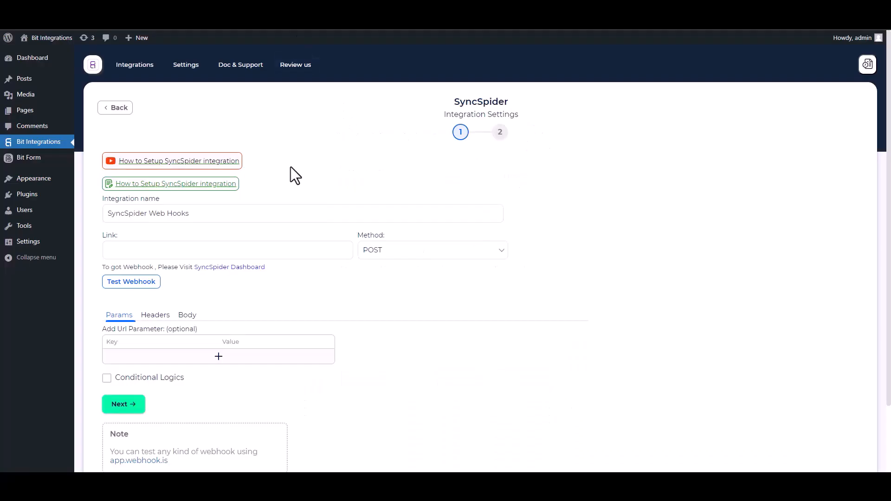
Step: Paste the SyncSpider URL as the link, send all data as application/json, capture the response
click(162, 249)
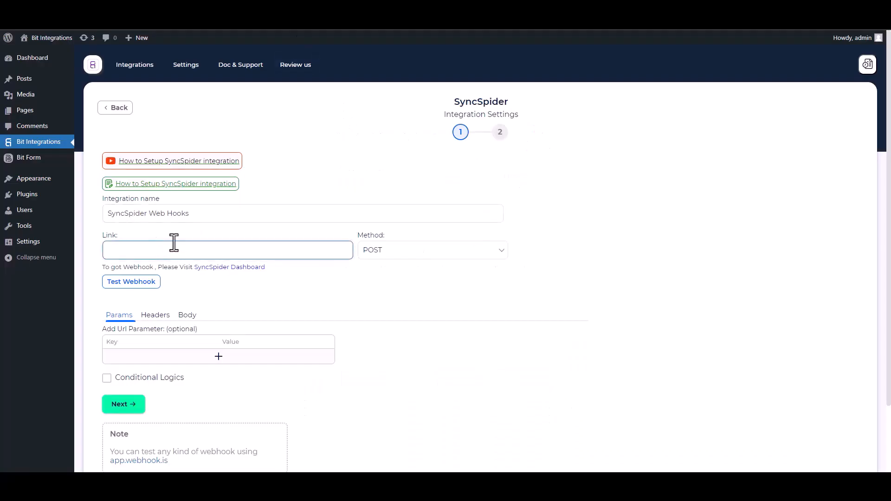
key(ctrl+v)
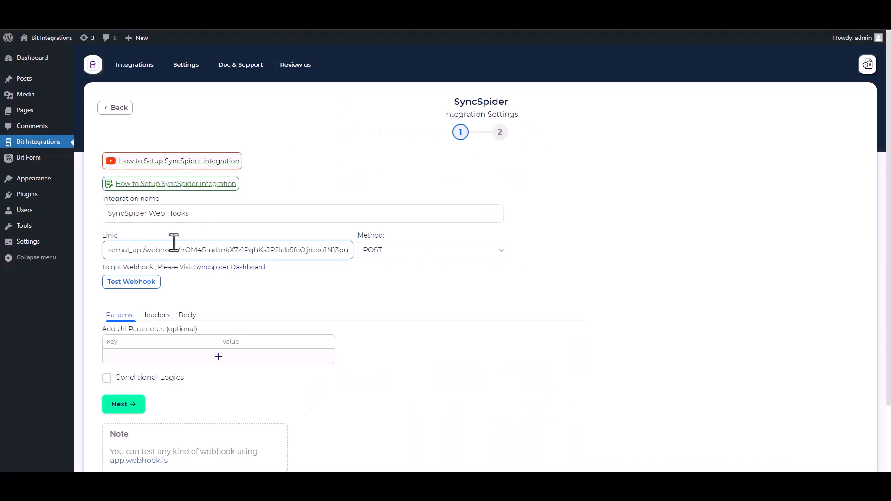
click(188, 319)
click(128, 342)
click(165, 373)
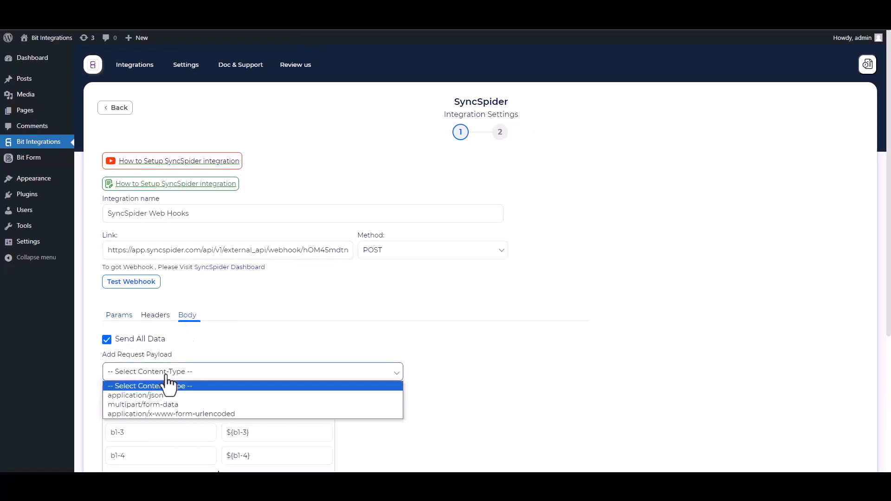
click(166, 393)
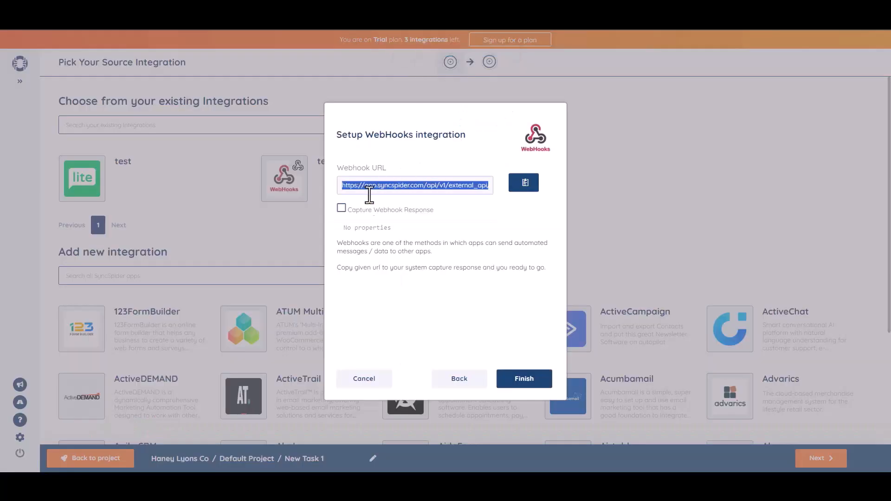
click(342, 208)
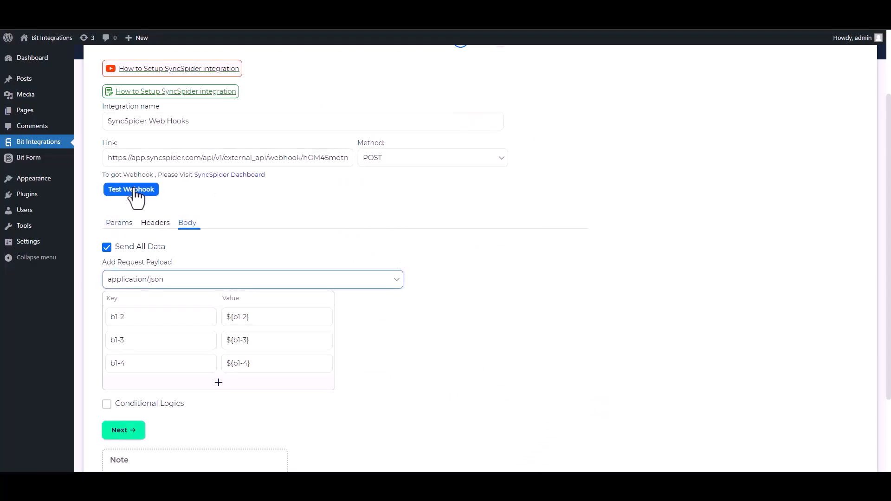
Step: Send a test request, leave conditional logic off, and save the SyncSpider webhook integration
click(133, 191)
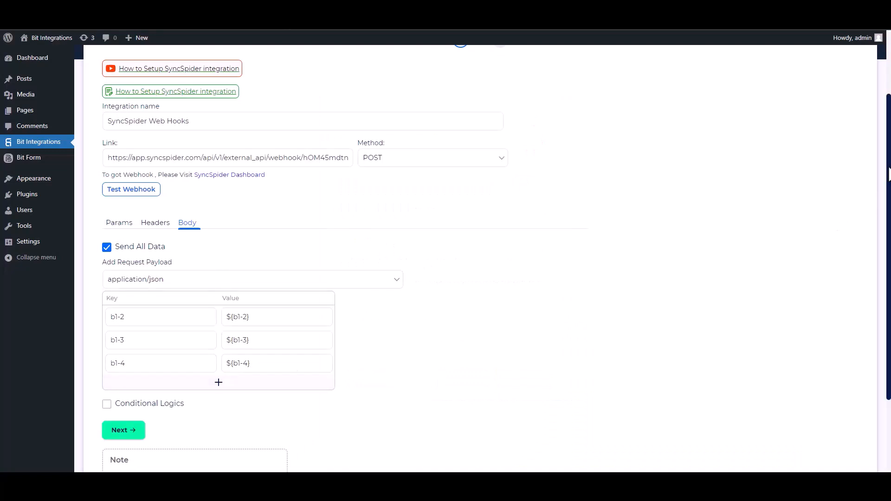
scroll(883, 207, down, 2)
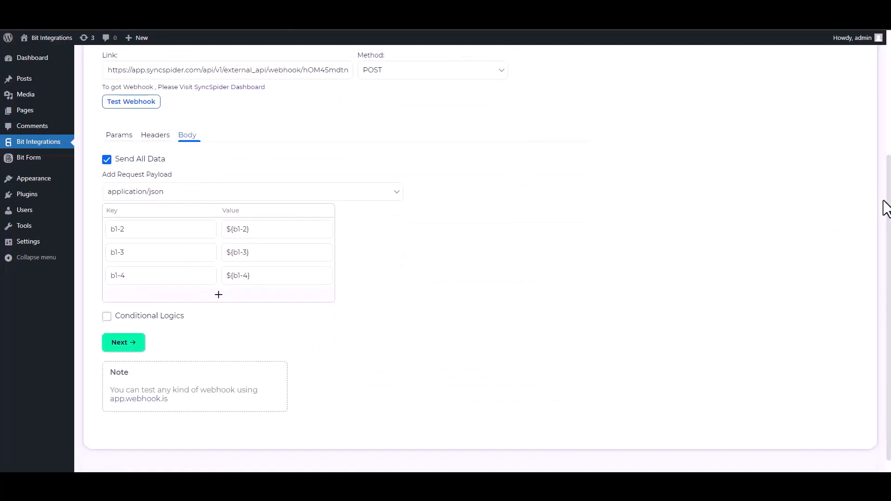
click(106, 315)
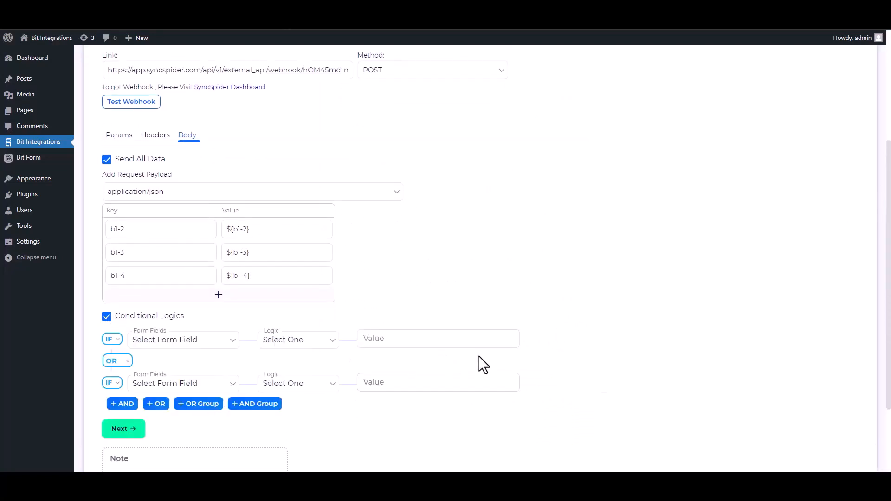
click(110, 319)
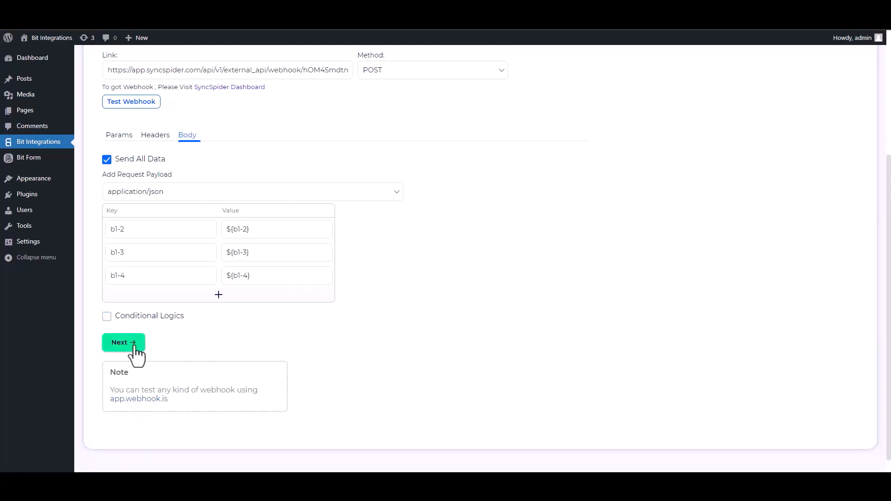
click(135, 345)
click(449, 190)
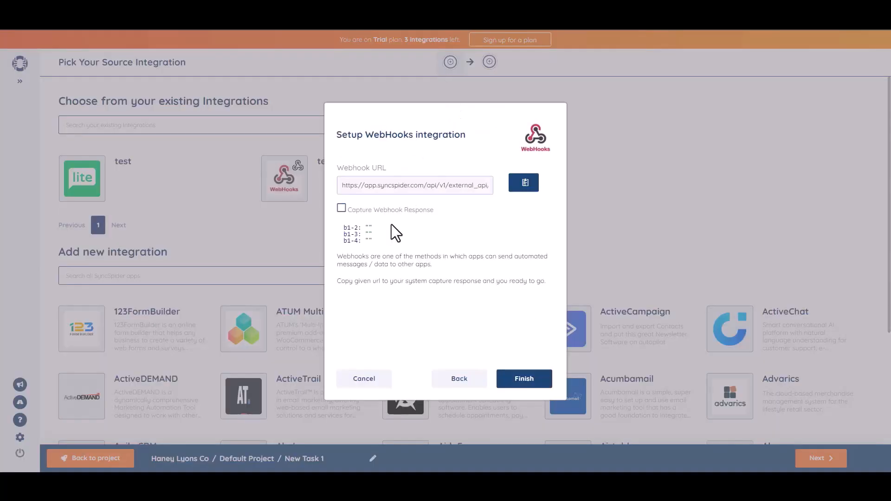
Step: Finish the 'Bit Integrations' webhook source and proceed to picking the target integration
click(524, 382)
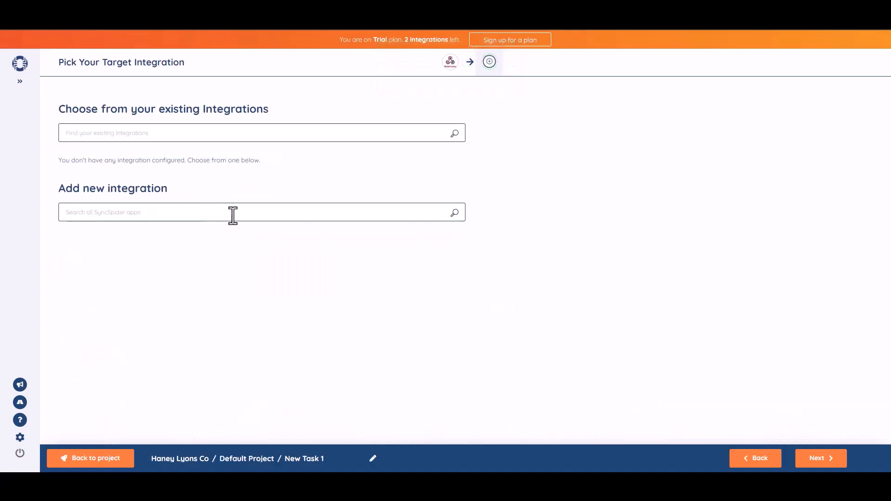
click(233, 214)
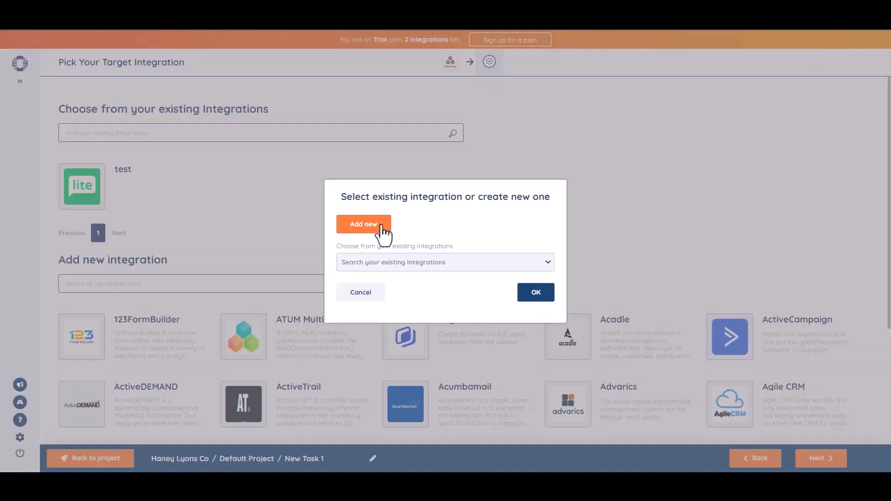
Step: Add a MailerLite target named 'Bit Integrations', connected with the pasted API key
click(383, 232)
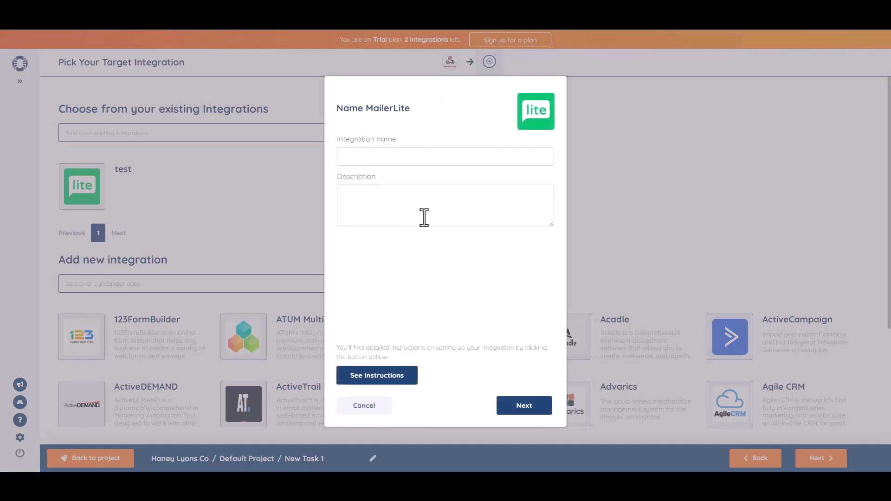
click(372, 155)
text(Bit Integrations)
click(522, 408)
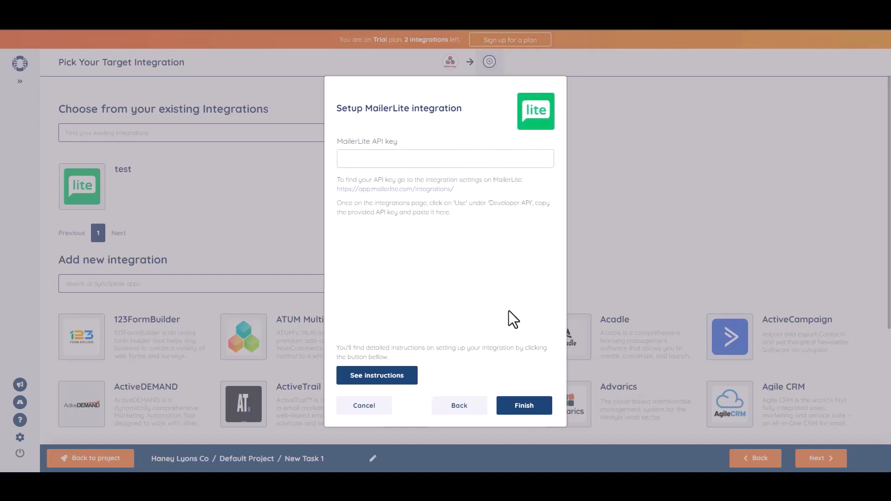
click(402, 162)
key(ctrl+v)
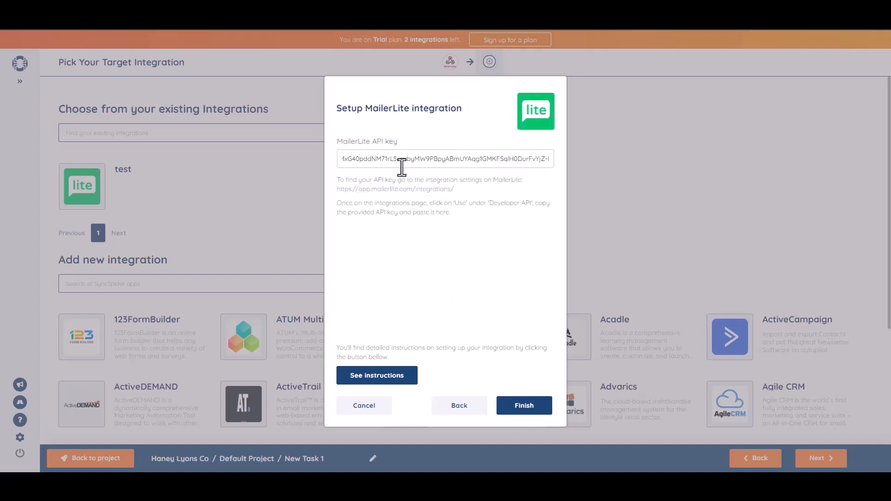
click(528, 411)
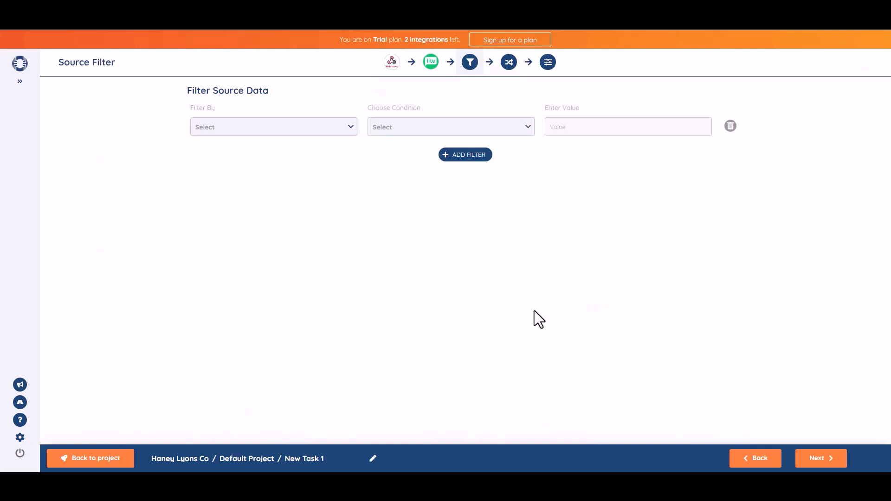
Step: Map source field b1-2 to MailerLite Name and b1-3 to Email
click(820, 462)
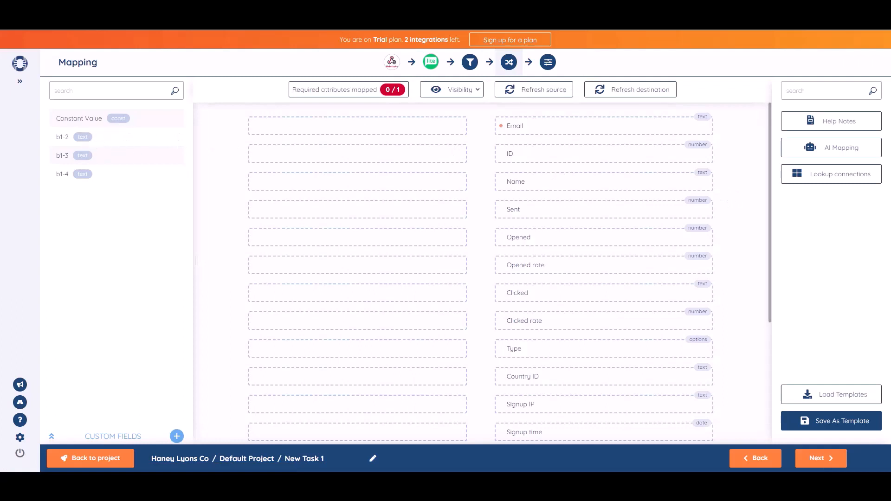
drag(105, 138, 387, 181)
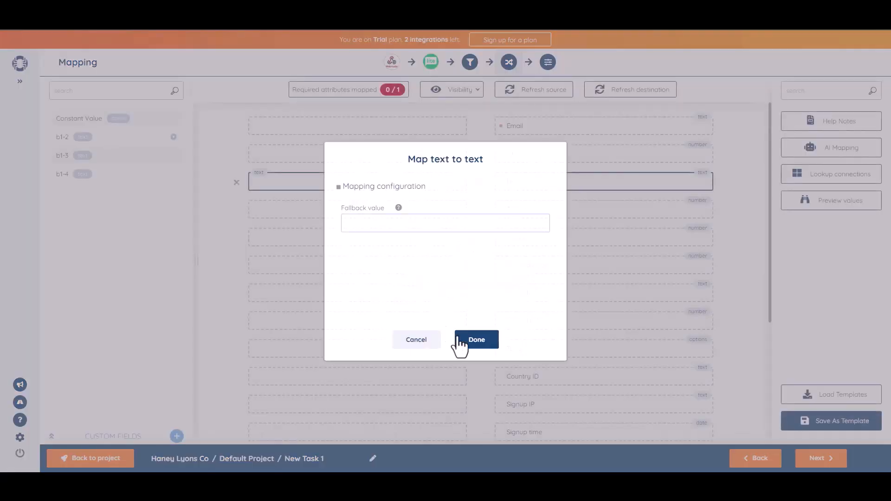
click(459, 340)
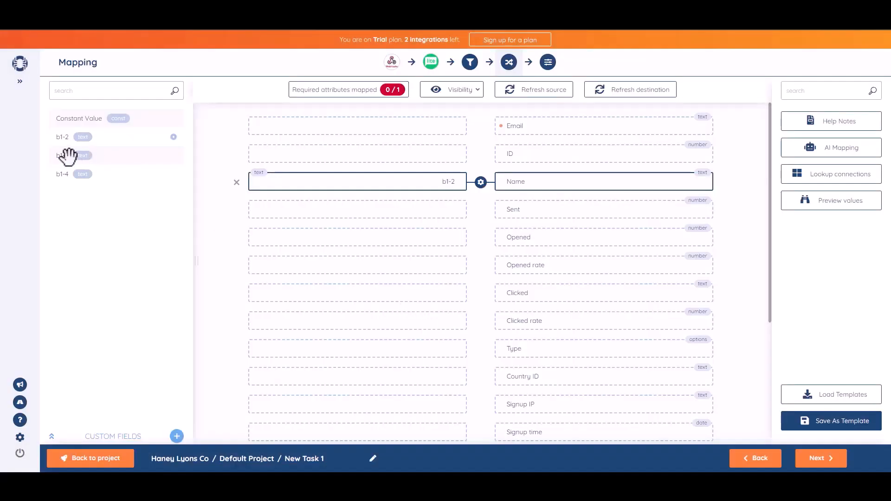
drag(65, 156, 372, 126)
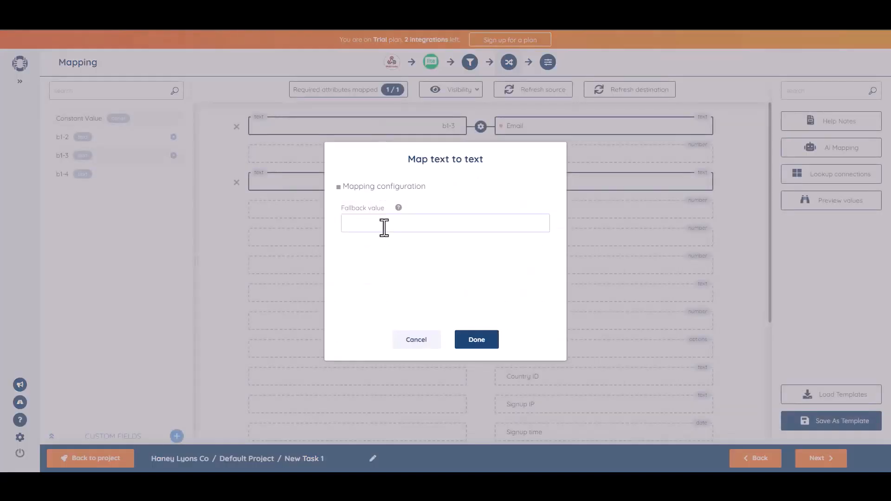
click(490, 346)
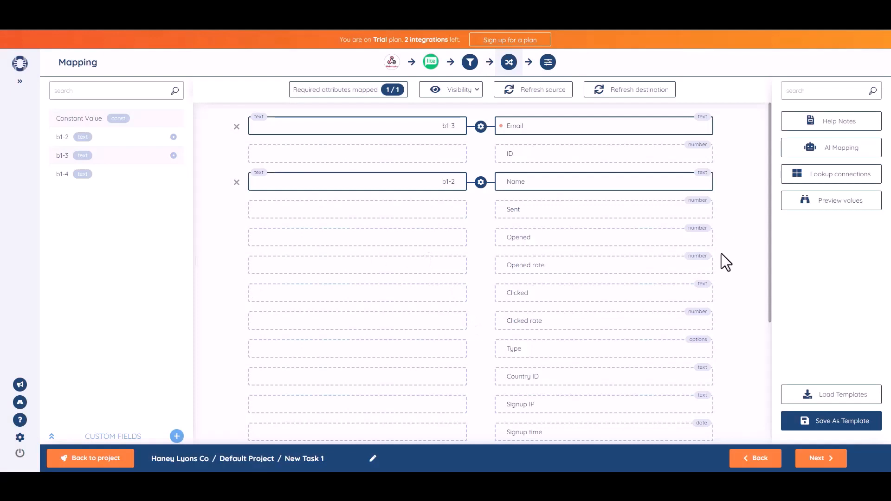
click(820, 460)
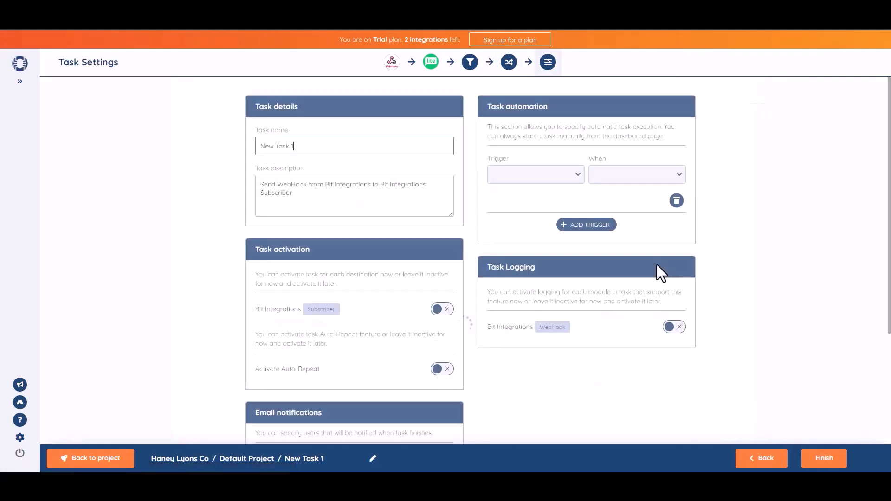
Step: Rename the task to 'Bit Integrations', activate it, and save the task
triple_click(322, 154)
text(Bit Integrations)
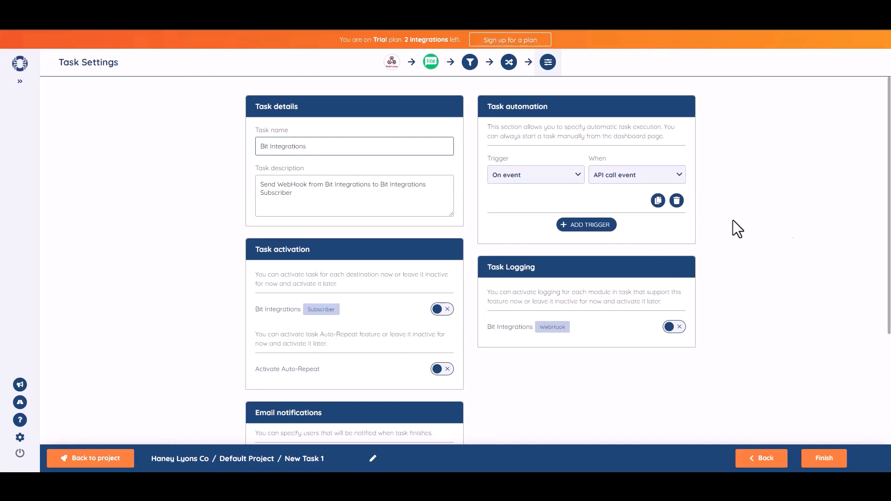
click(820, 220)
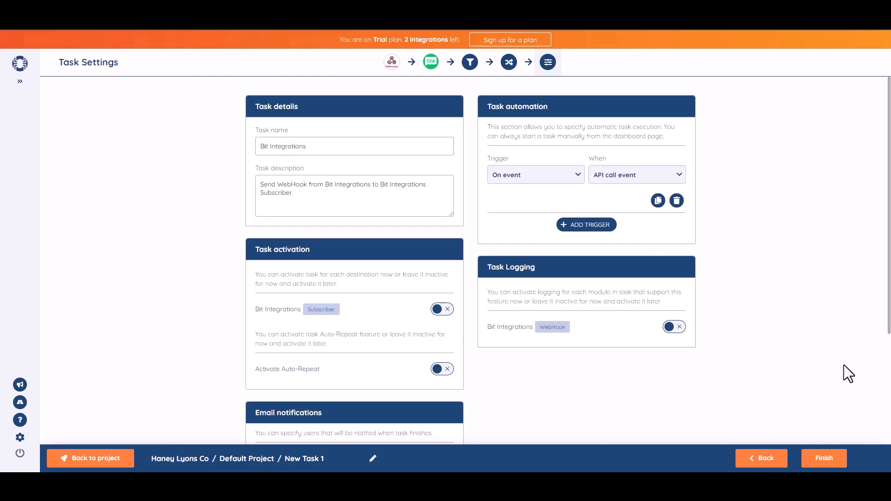
scroll(568, 261, down, 1)
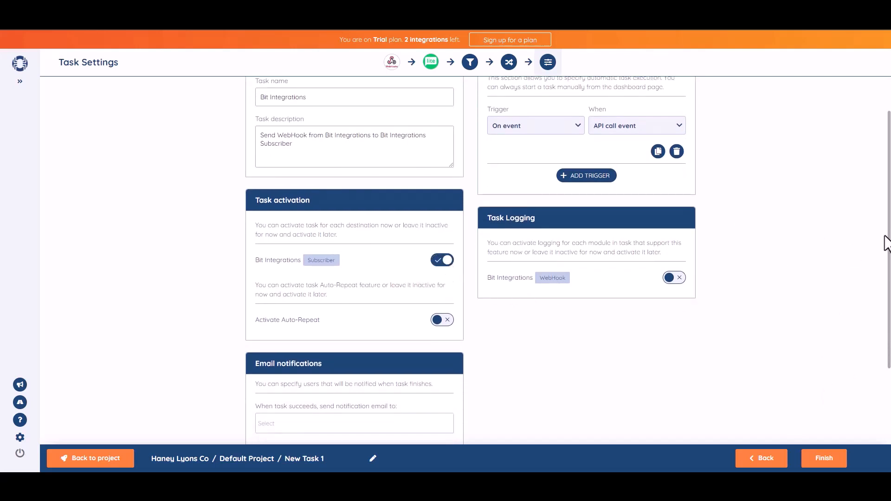
scroll(875, 267, down, 2)
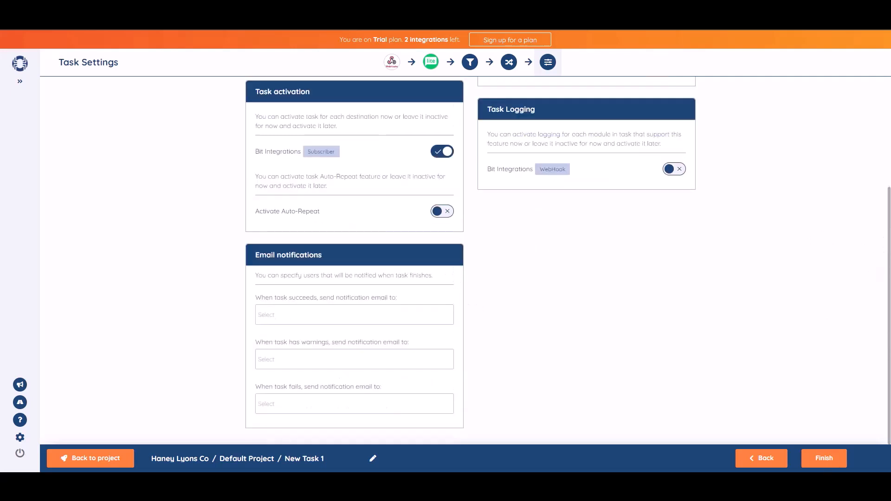
click(827, 467)
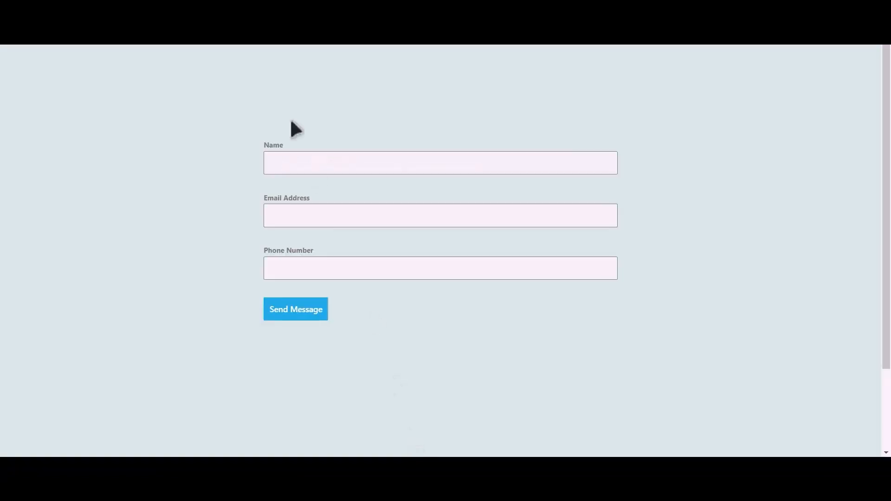
click(296, 159)
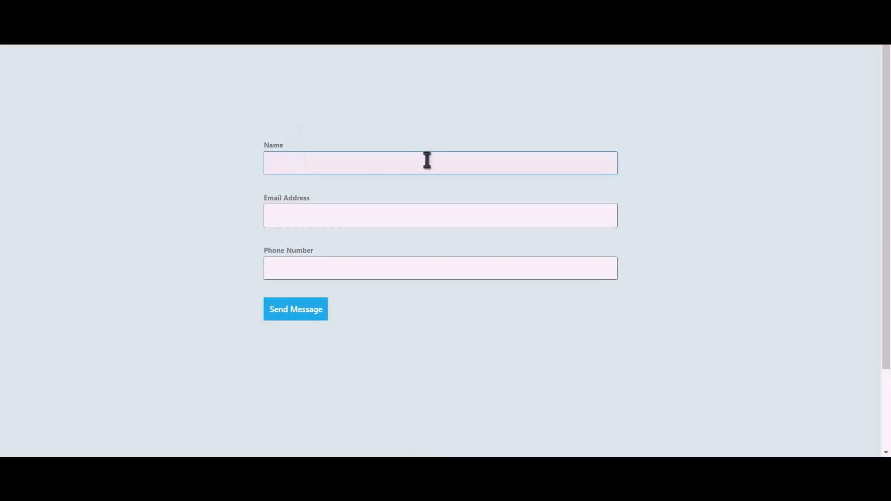
Step: Submit a Happy Forms test entry with a name, e-mail address and phone number, then open MailerLite's subscriber list
text(Bit )
text(Integrati)
text(ons)
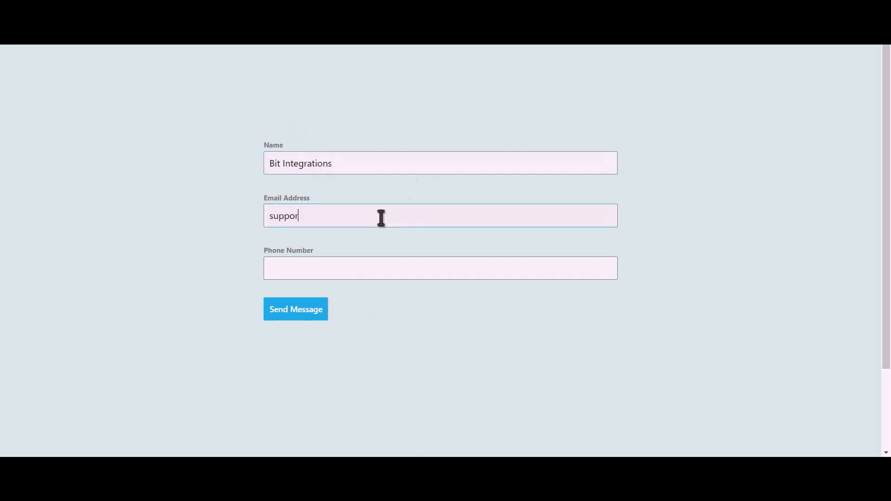
text(44455)
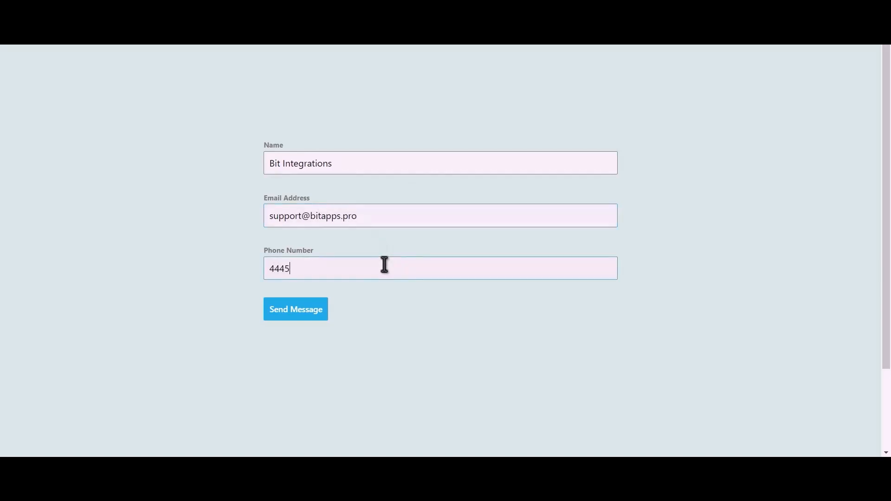
text(5666)
click(294, 316)
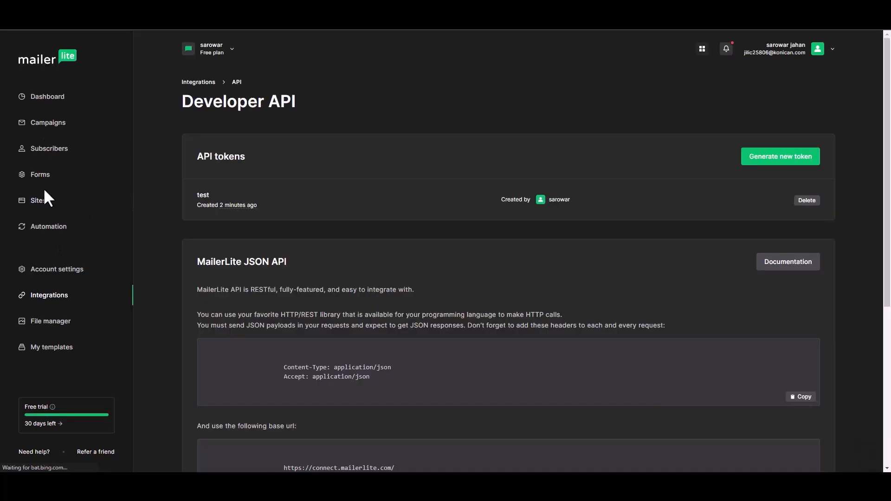
click(54, 153)
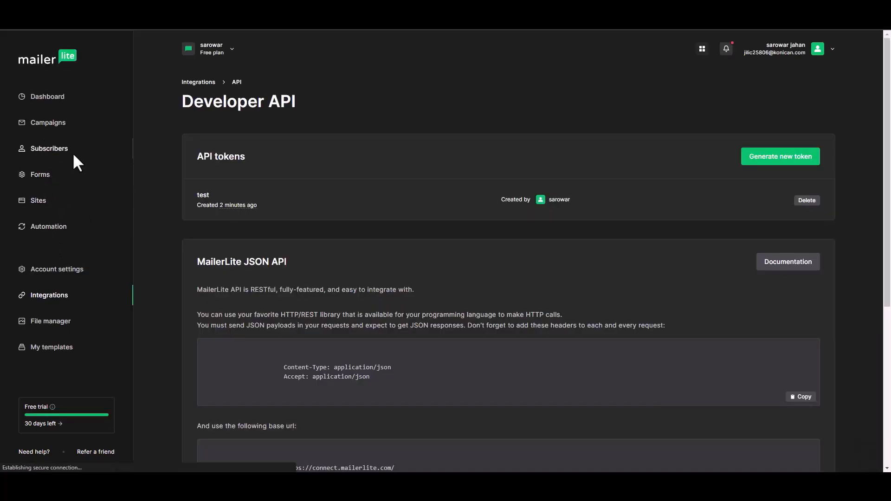